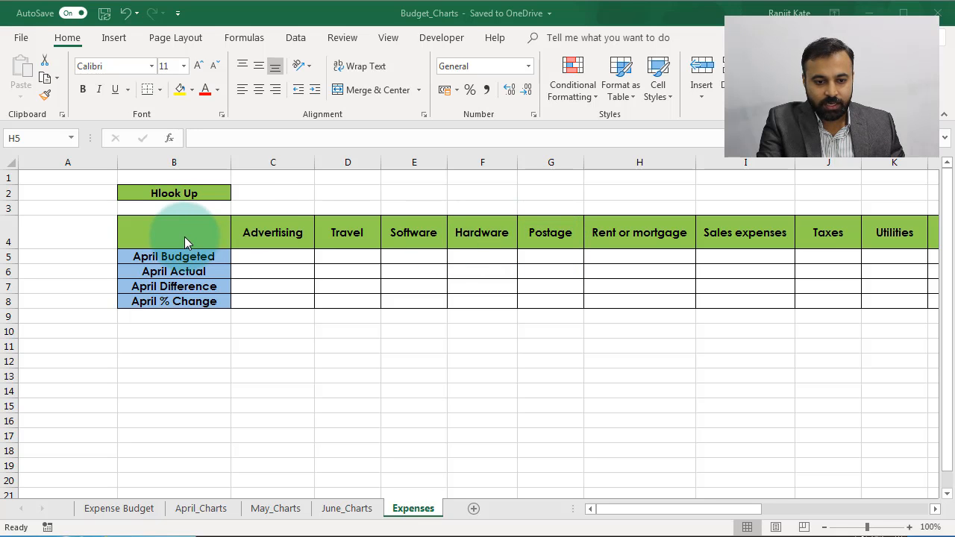
# Compare the expense rows and April columns of the Expense Budget sheet with the layout of the Expenses sheet
pyautogui.click(125, 513)
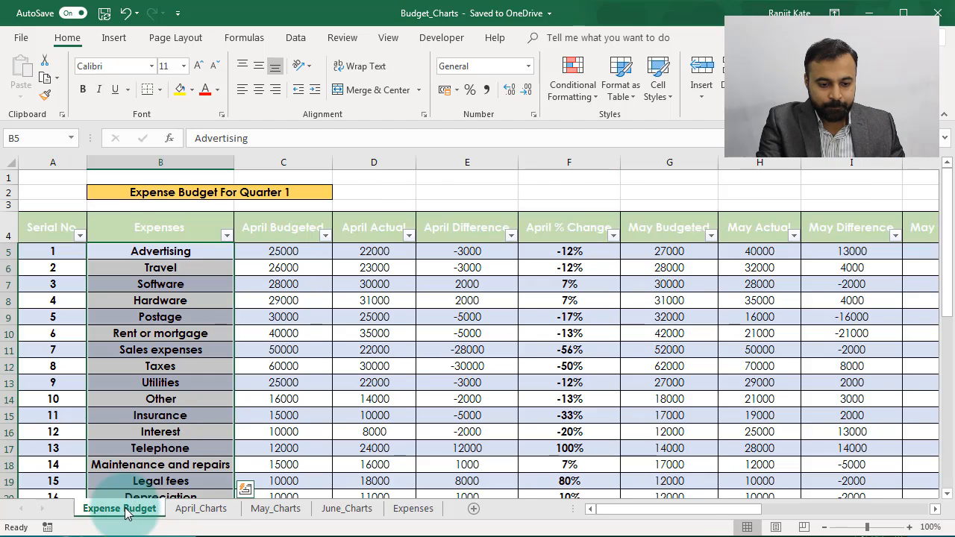
pyautogui.click(267, 317)
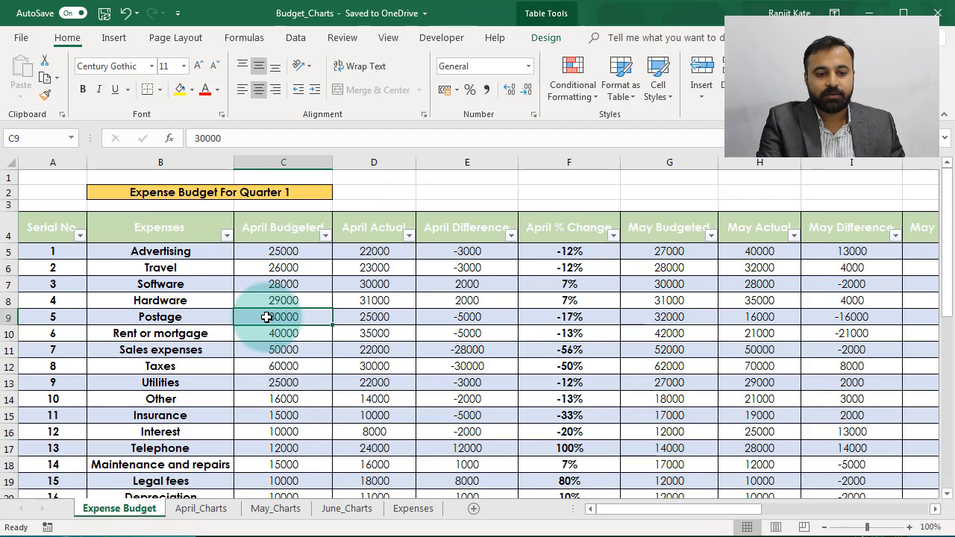
pyautogui.click(179, 251)
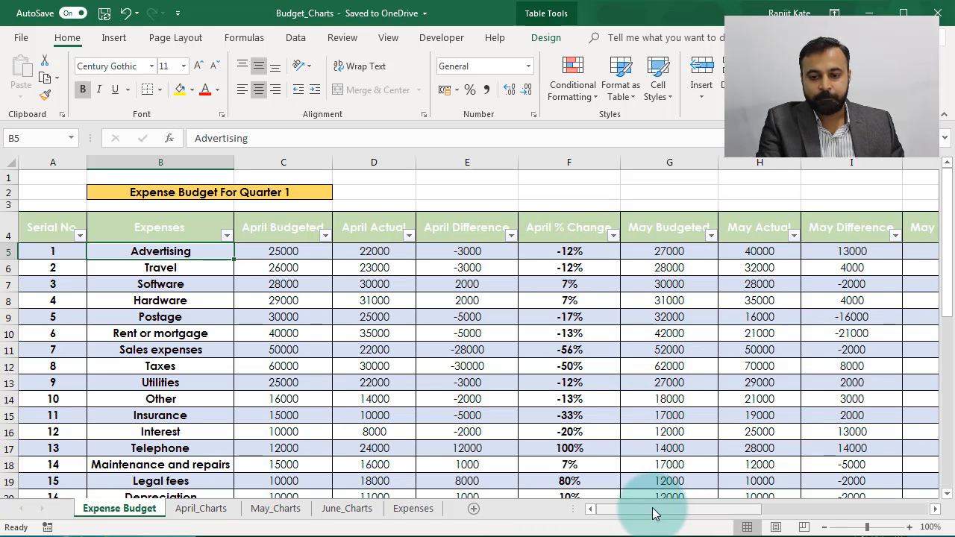
pyautogui.moveTo(652, 513); pyautogui.dragTo(666, 515)
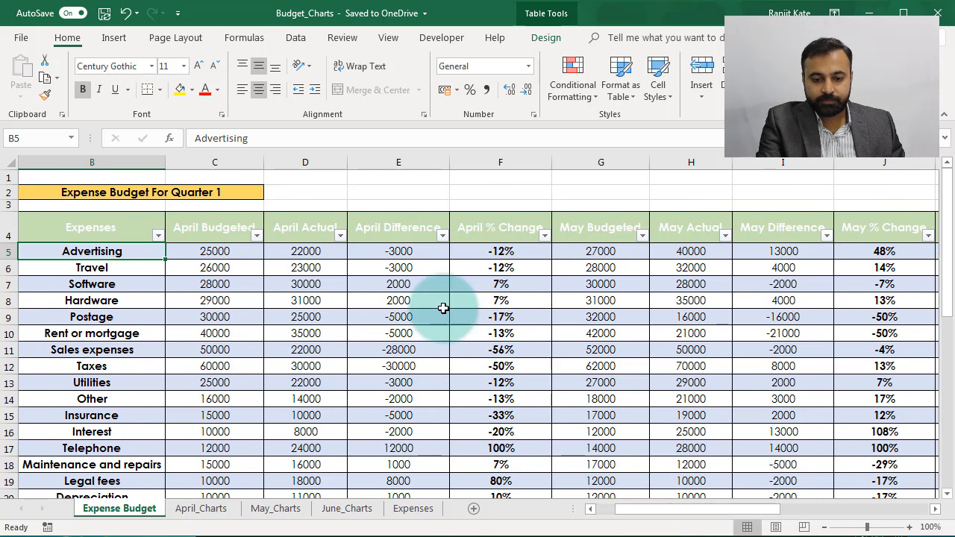
pyautogui.click(412, 510)
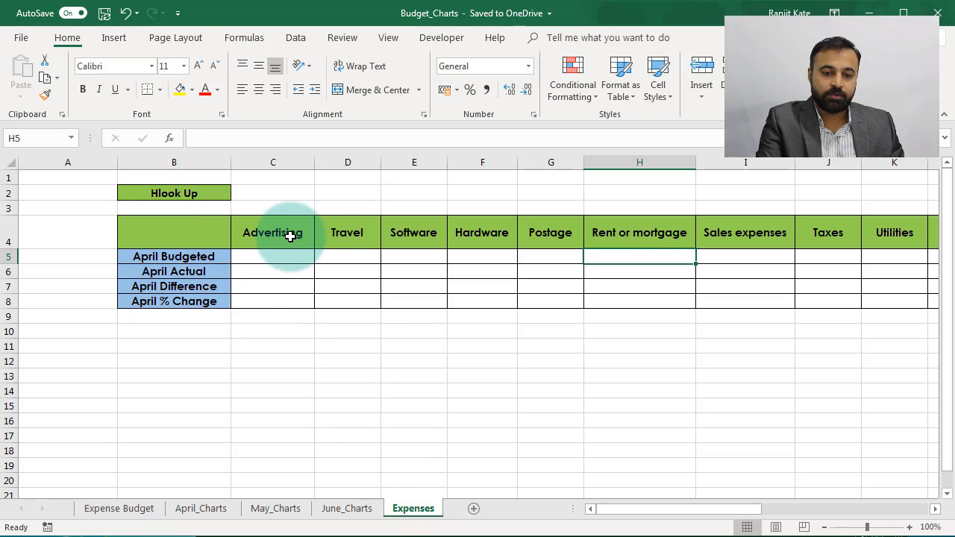
pyautogui.click(147, 515)
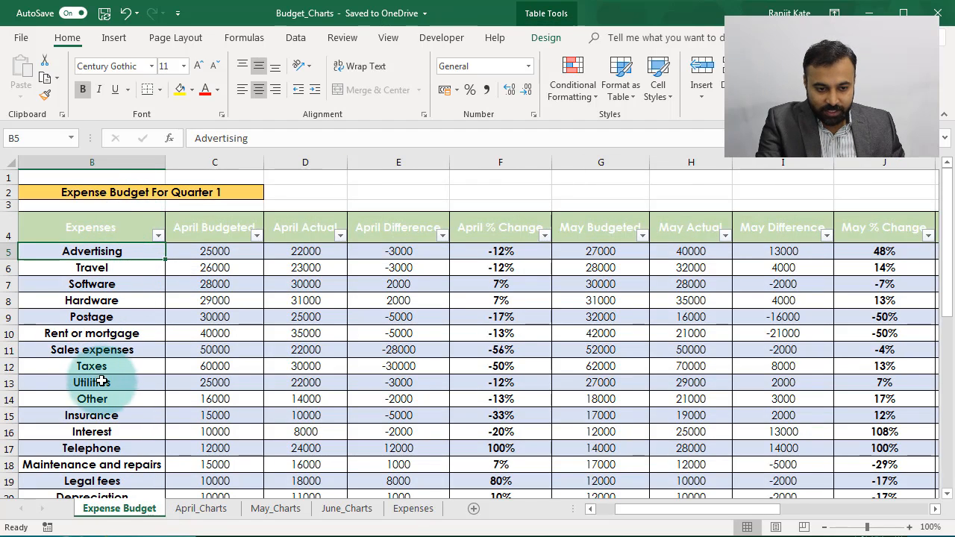
pyautogui.click(410, 510)
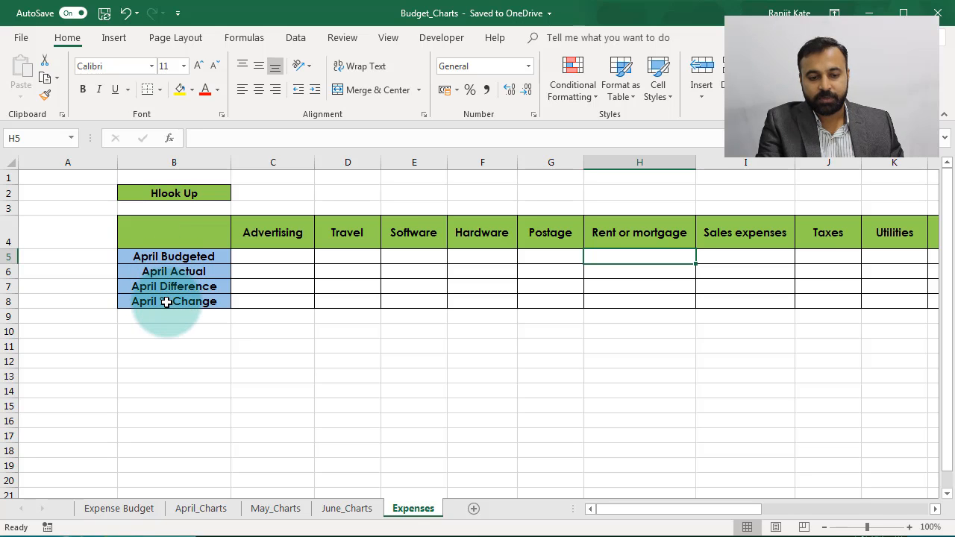
pyautogui.click(124, 510)
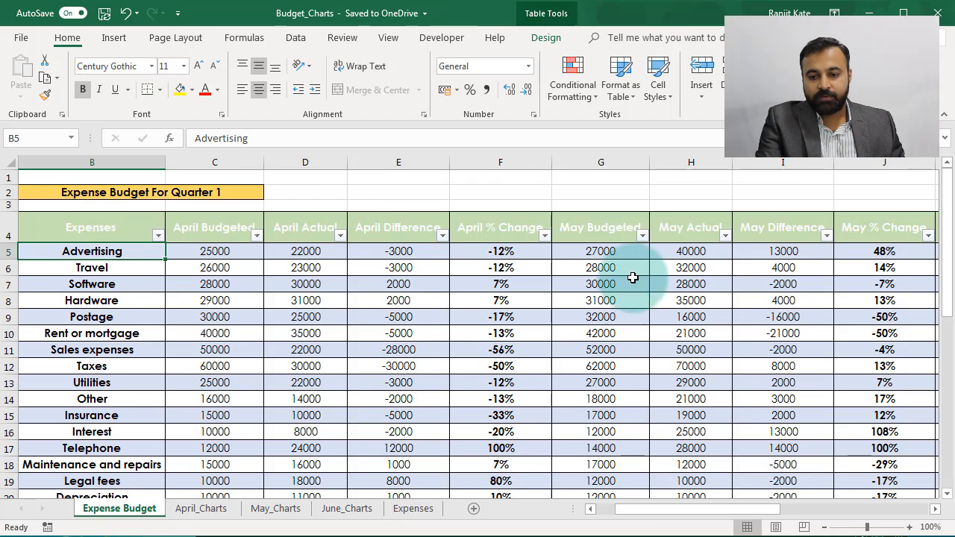
pyautogui.click(412, 509)
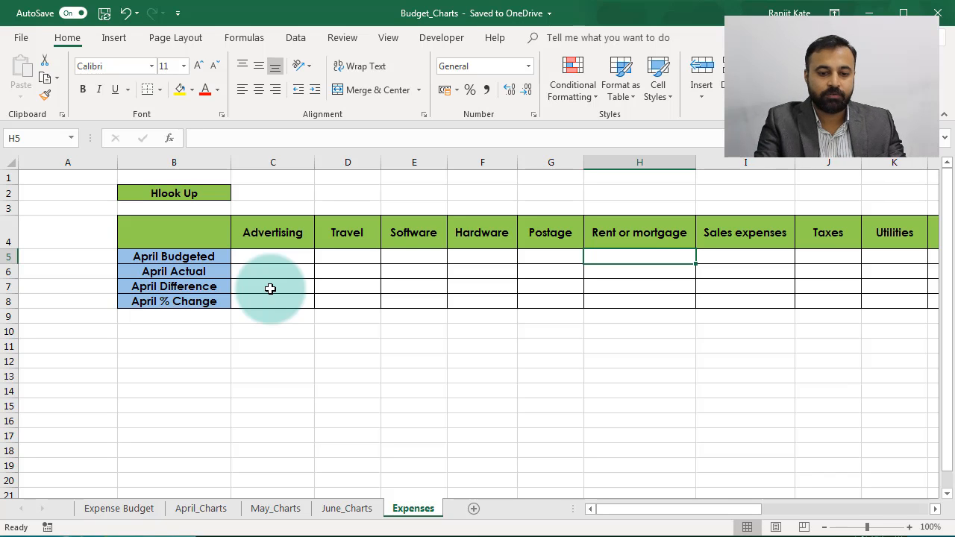
# Start an HLOOKUP formula in the April Budgeted cell for Advertising (C5), with B5 as the lookup value
pyautogui.click(276, 253)
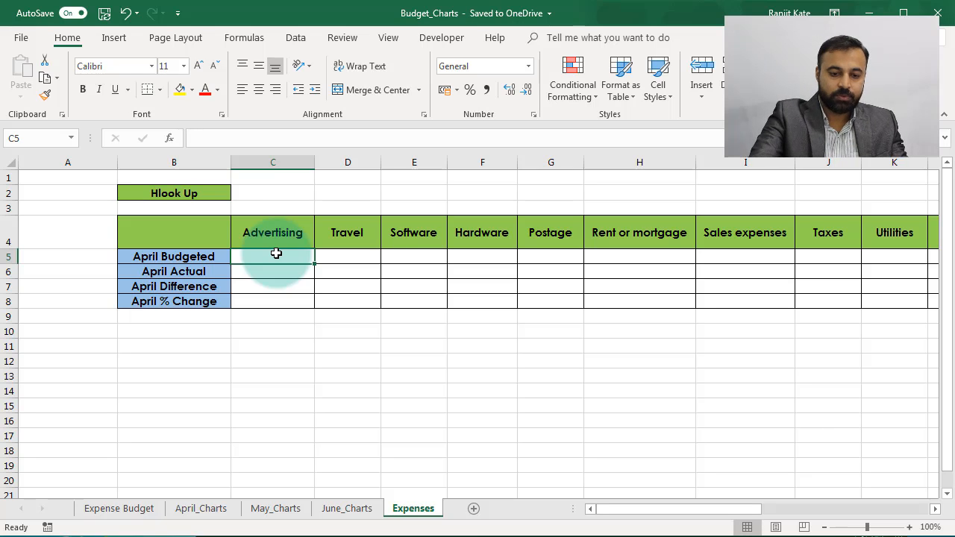
pyautogui.write('=hl')
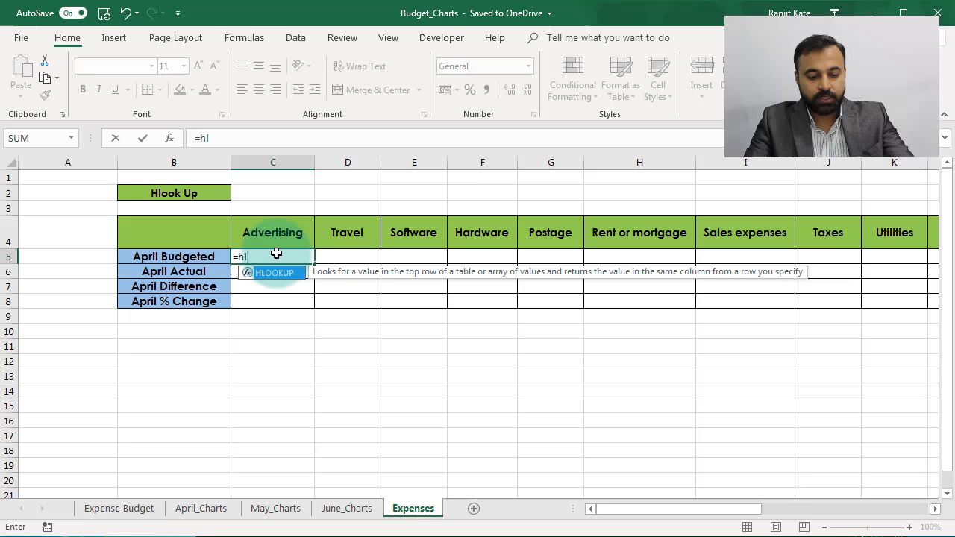
pyautogui.press('Tab')
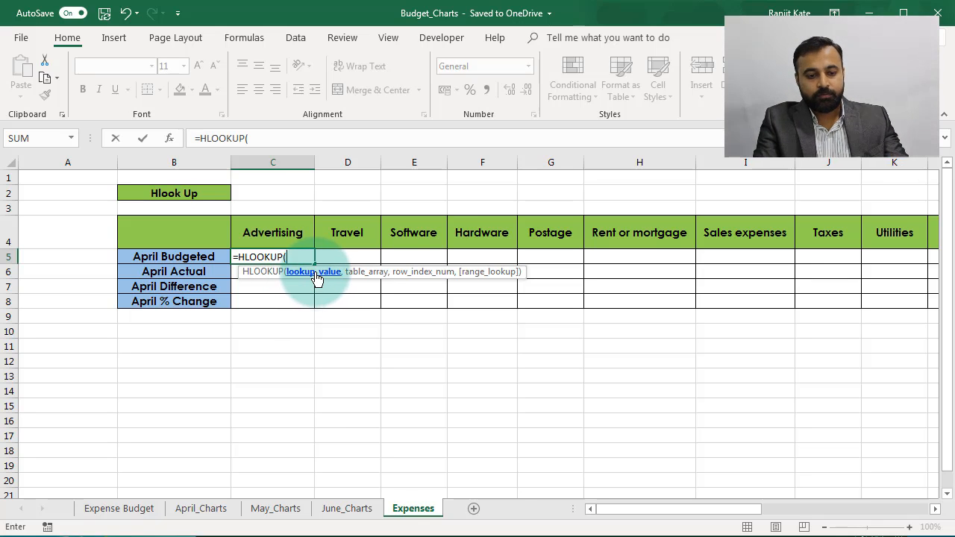
pyautogui.click(198, 256)
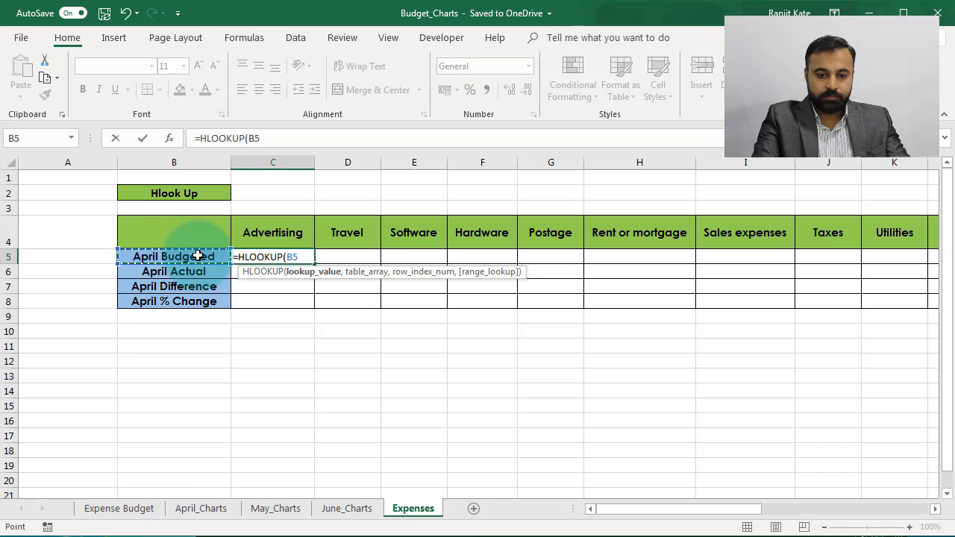
pyautogui.write(',')
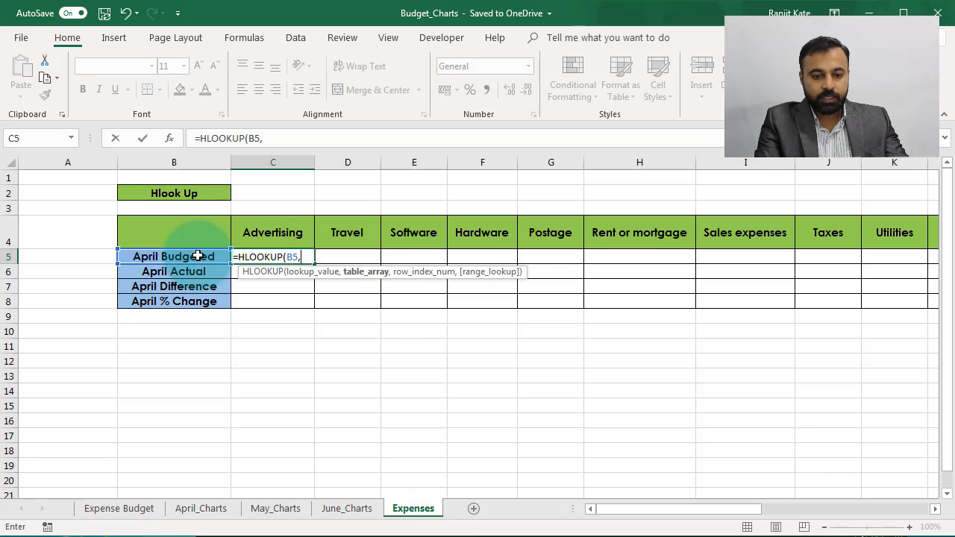
pyautogui.click(118, 513)
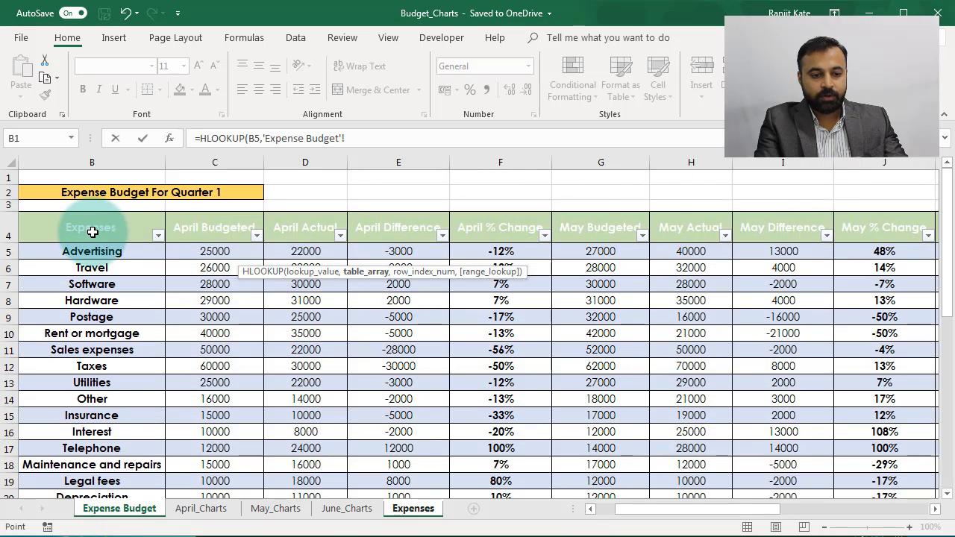
pyautogui.click(92, 232)
pyautogui.hotkey('shift', 'Right')
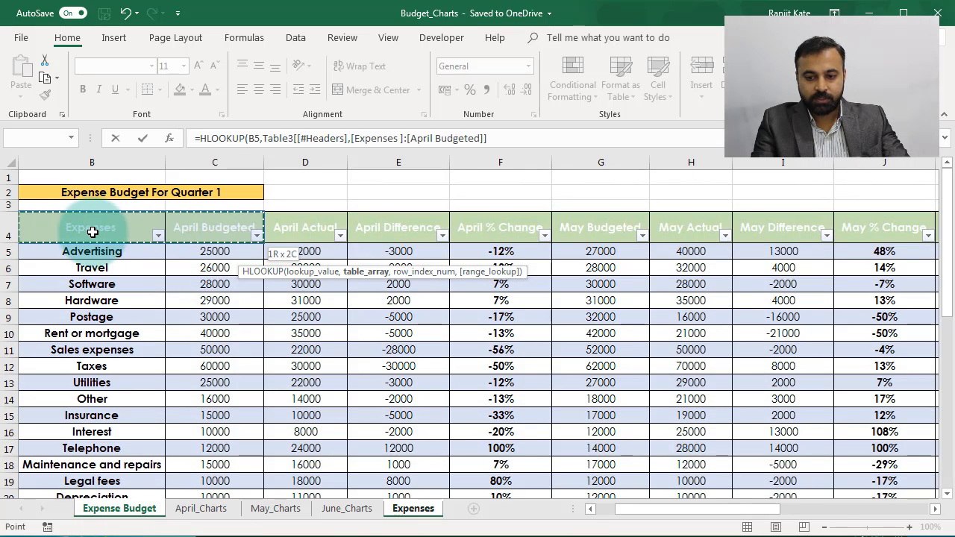
pyautogui.hotkey('ctrl', 'shift', 'Right')
pyautogui.hotkey('ctrl', 'shift', 'Down')
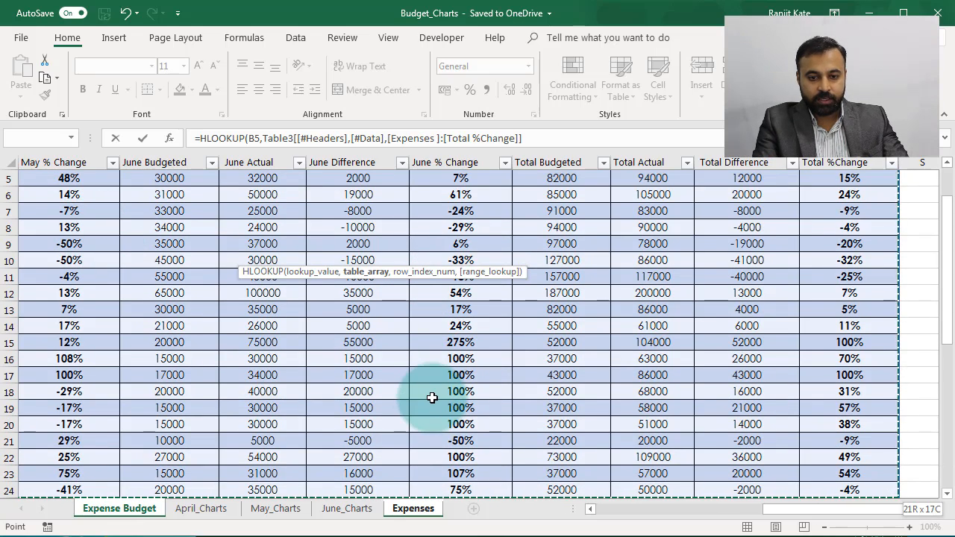
pyautogui.click(415, 516)
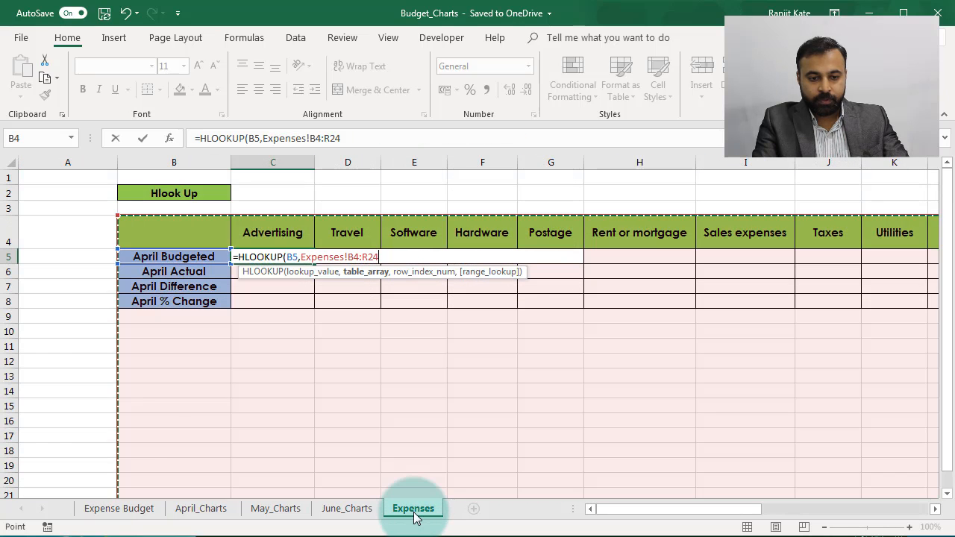
pyautogui.click(363, 142)
pyautogui.press('BackSpace')
pyautogui.press('BackSpace')
pyautogui.press('BackSpace')
pyautogui.press('BackSpace')
pyautogui.press('BackSpace')
pyautogui.press('BackSpace')
pyautogui.press('BackSpace')
pyautogui.press('BackSpace')
pyautogui.press('BackSpace')
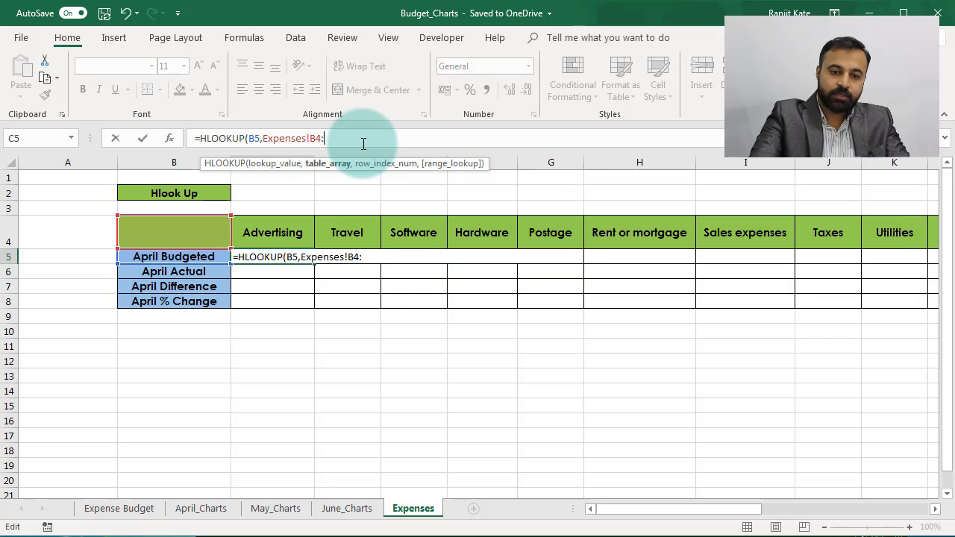
pyautogui.press('BackSpace')
pyautogui.press('BackSpace')
pyautogui.press('BackSpace')
pyautogui.press('BackSpace')
pyautogui.press('BackSpace')
pyautogui.press('BackSpace')
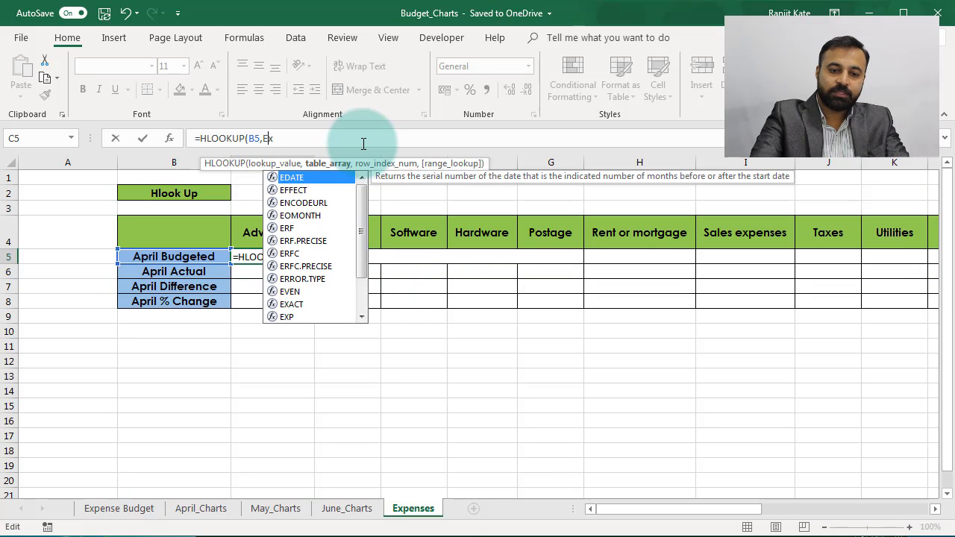
# Use the named range Expense_Budget as the HLOOKUP table array
pyautogui.write('ex')
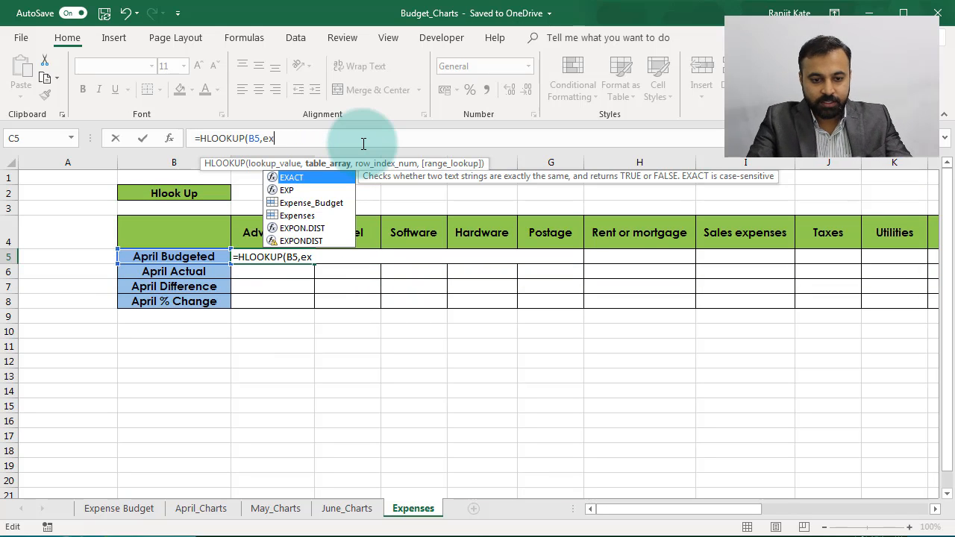
pyautogui.press('Down')
pyautogui.press('Down')
pyautogui.press('Tab')
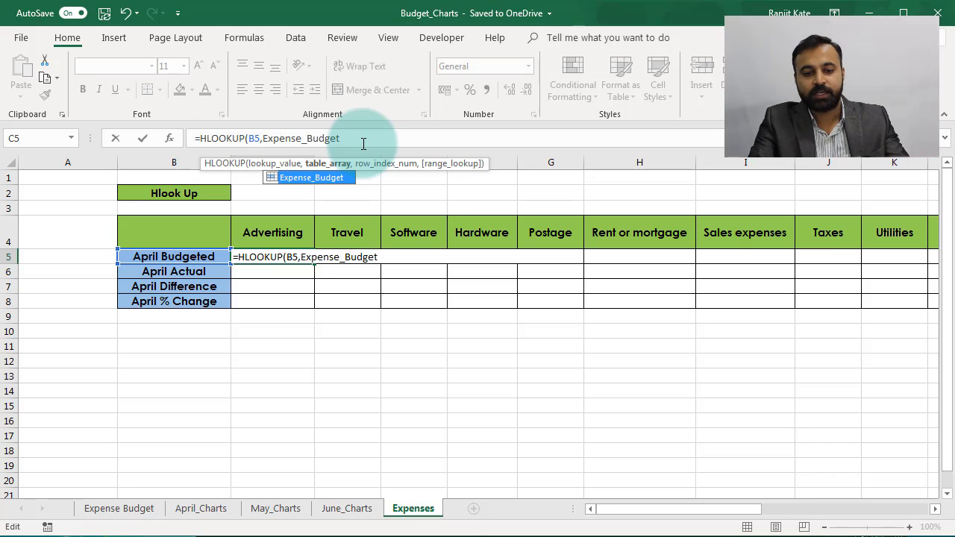
pyautogui.write(',')
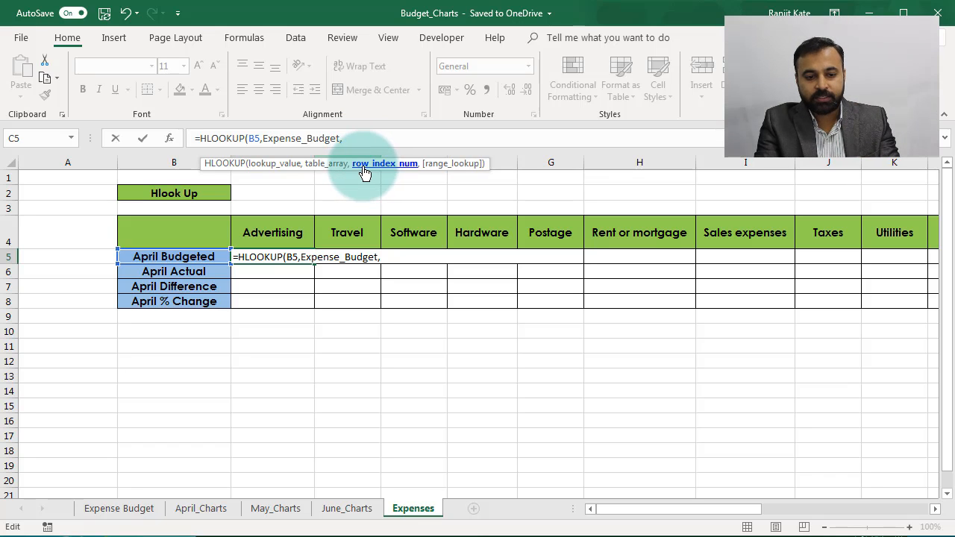
# Check the position of the Advertising row within the Expense Budget table, counting from the header row
pyautogui.click(133, 509)
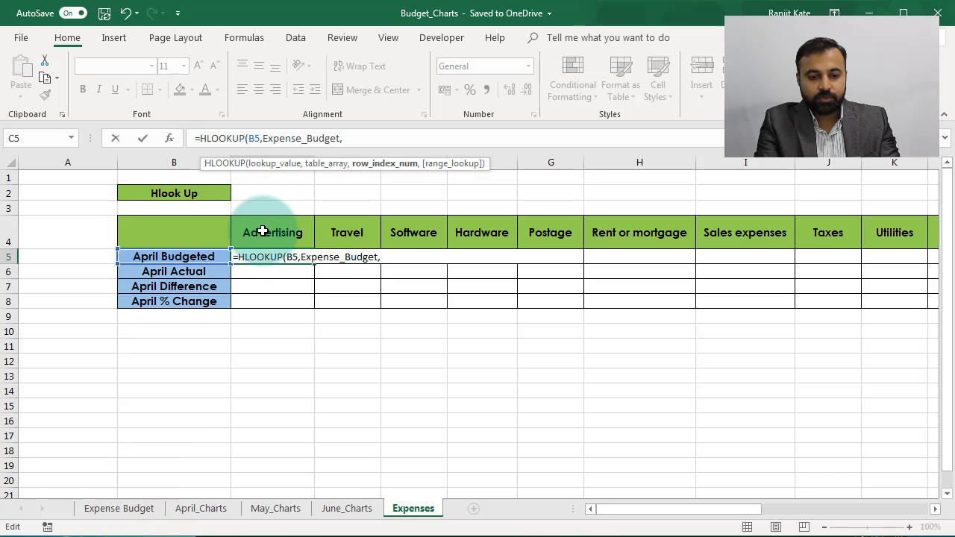
pyautogui.click(120, 509)
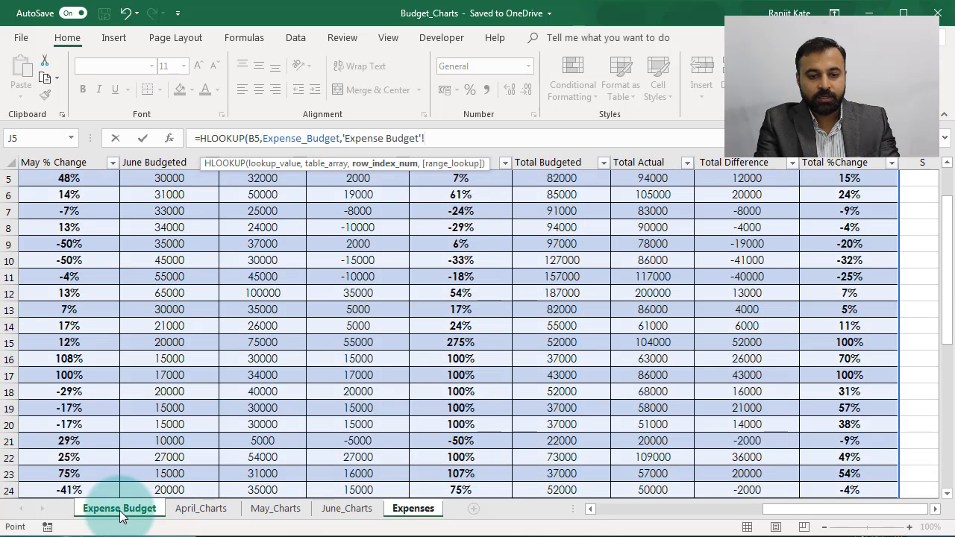
pyautogui.moveTo(774, 518); pyautogui.dragTo(565, 518)
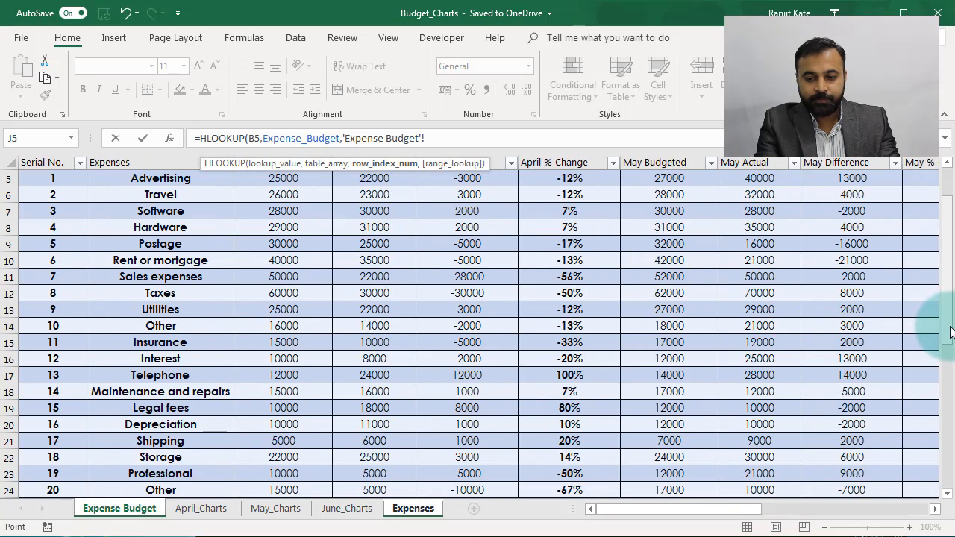
pyautogui.moveTo(947, 327); pyautogui.dragTo(941, 280)
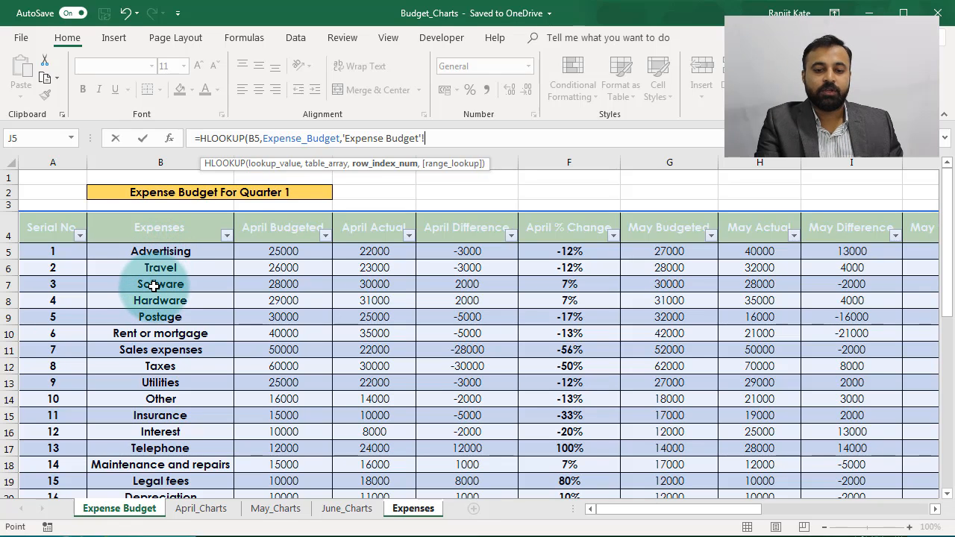
# Remove the stray 'Expense Budget'! reference and complete the C5 formula as =HLOOKUP(B5,Expense_Budget,2,0)
pyautogui.click(438, 138)
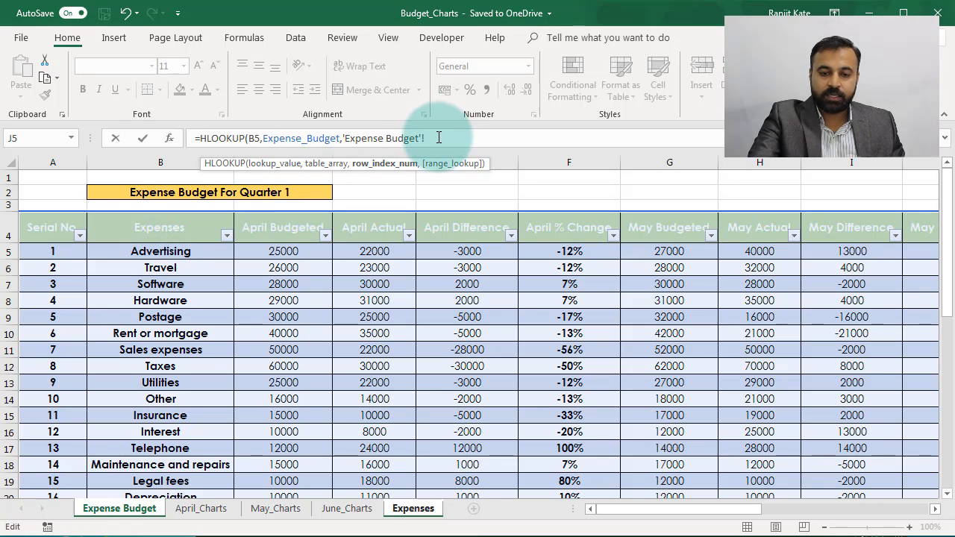
pyautogui.press('BackSpace')
pyautogui.press('BackSpace')
pyautogui.press('BackSpace')
pyautogui.press('BackSpace')
pyautogui.press('BackSpace')
pyautogui.press('BackSpace')
pyautogui.press('BackSpace')
pyautogui.press('BackSpace')
pyautogui.press('BackSpace')
pyautogui.press('BackSpace')
pyautogui.press('BackSpace')
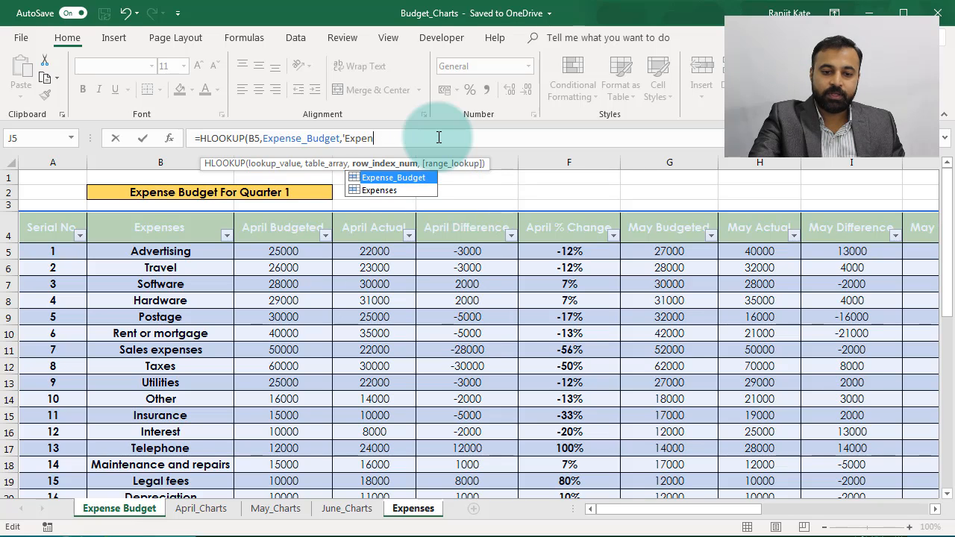
pyautogui.press('BackSpace')
pyautogui.press('BackSpace')
pyautogui.press('BackSpace')
pyautogui.press('BackSpace')
pyautogui.press('BackSpace')
pyautogui.press('BackSpace')
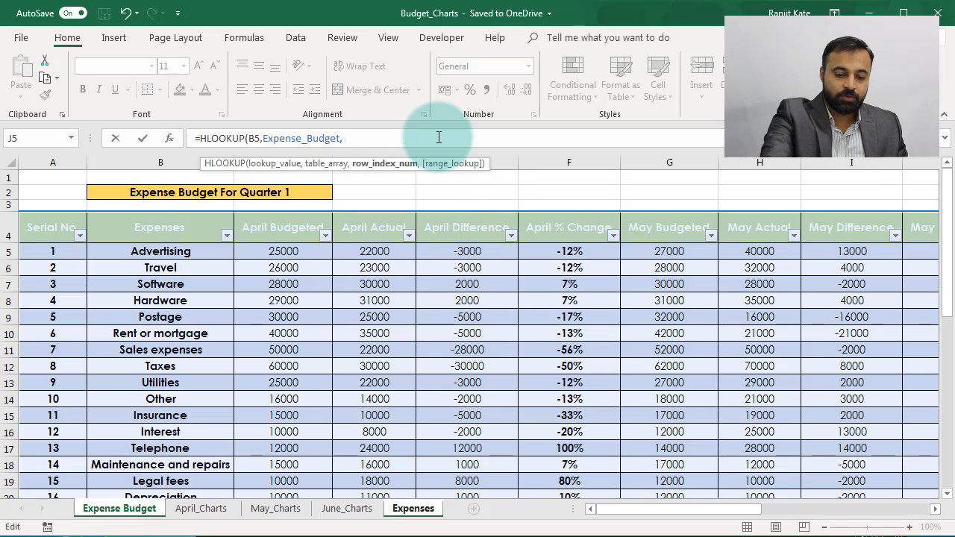
pyautogui.write('2')
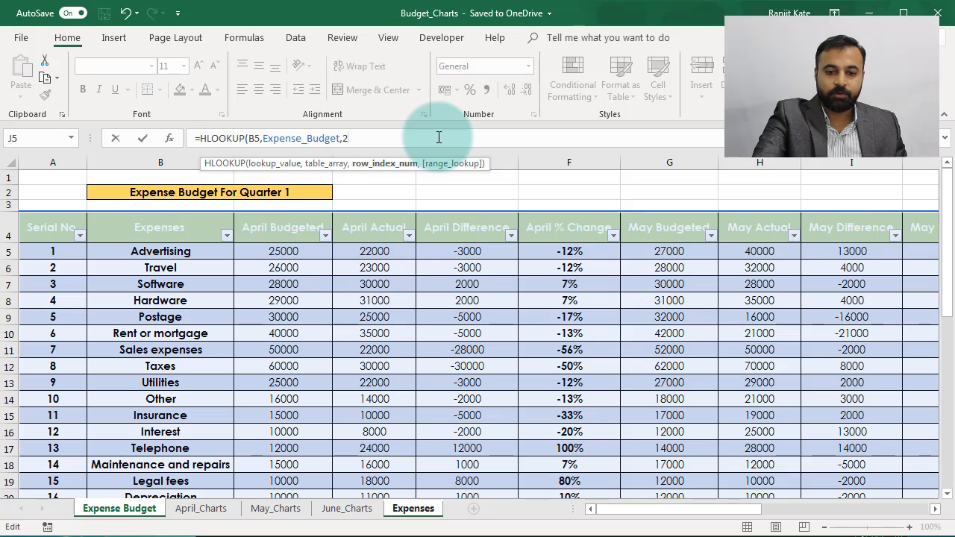
pyautogui.write(',')
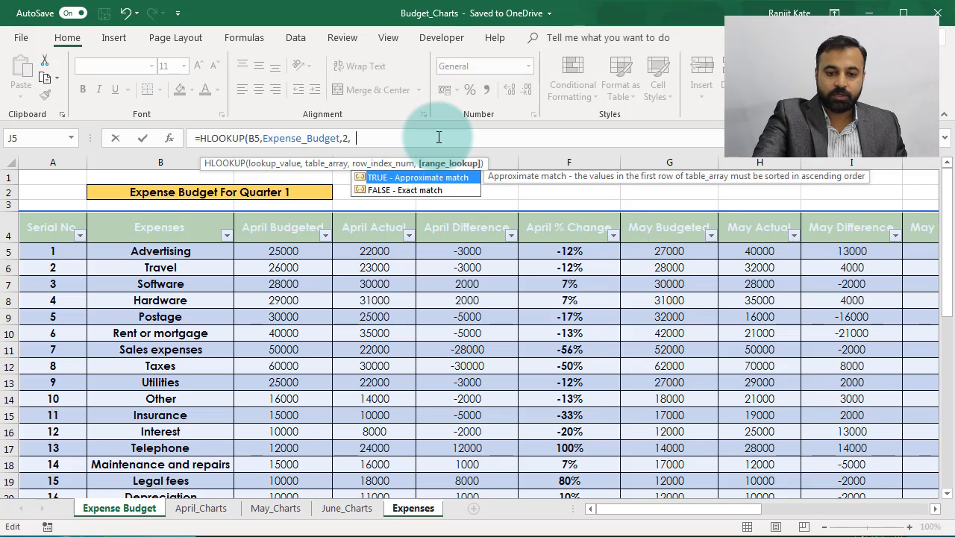
pyautogui.write('0)')
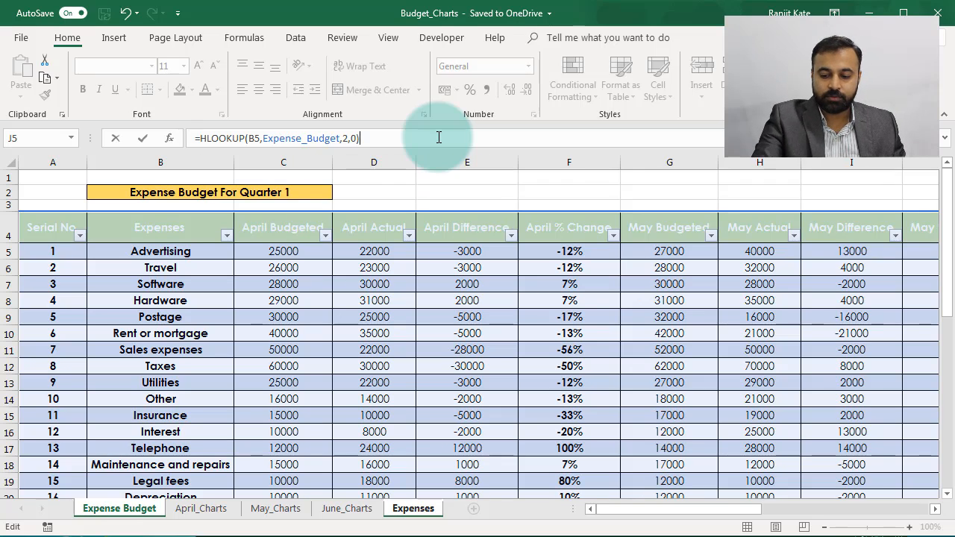
pyautogui.press('Return')
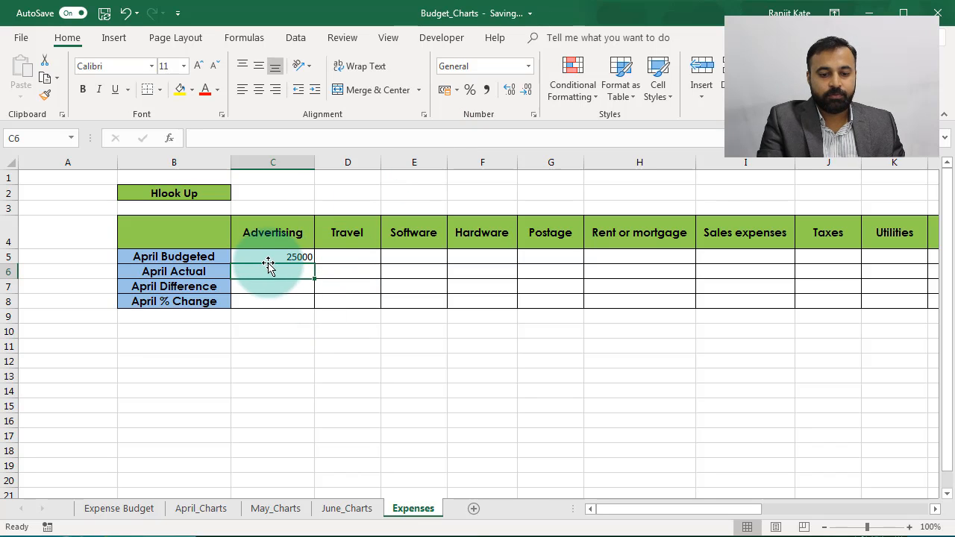
pyautogui.click(268, 258)
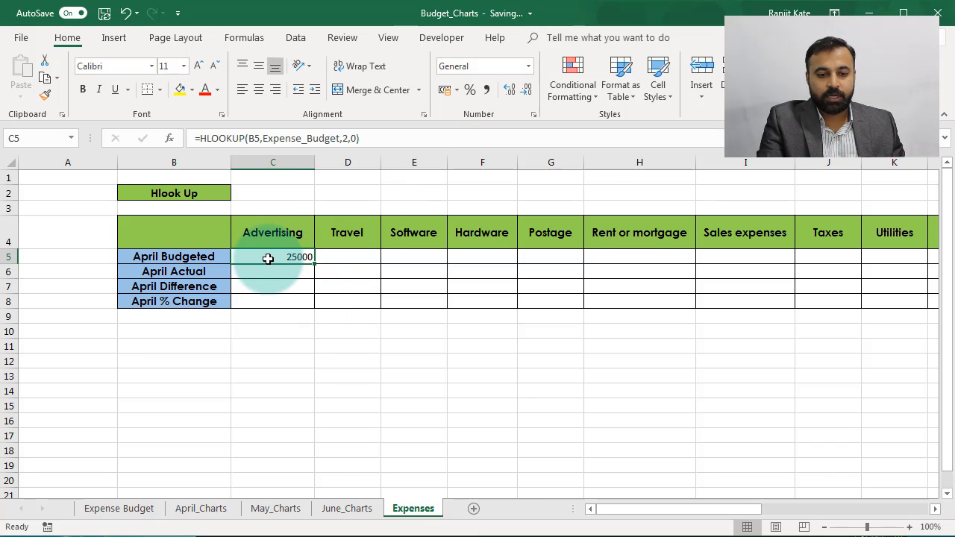
# Review the lookup value and table array arguments of the C5 HLOOKUP formula against the Expense Budget sheet
pyautogui.click(256, 139)
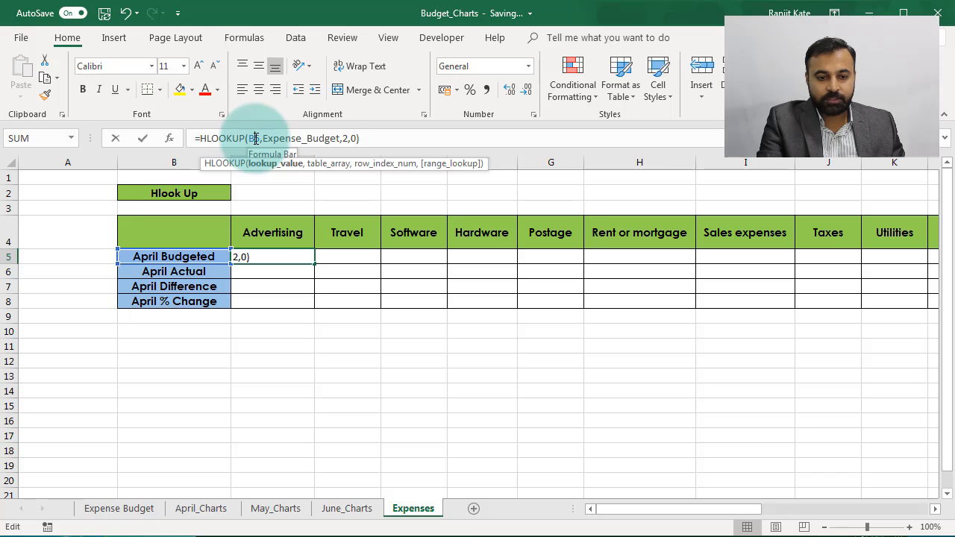
pyautogui.click(213, 256)
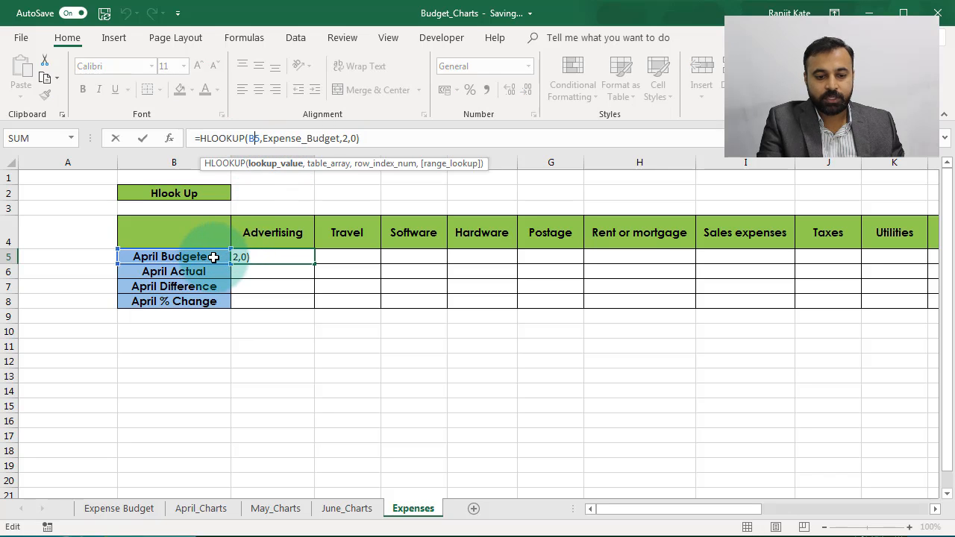
pyautogui.click(332, 165)
pyautogui.click(119, 508)
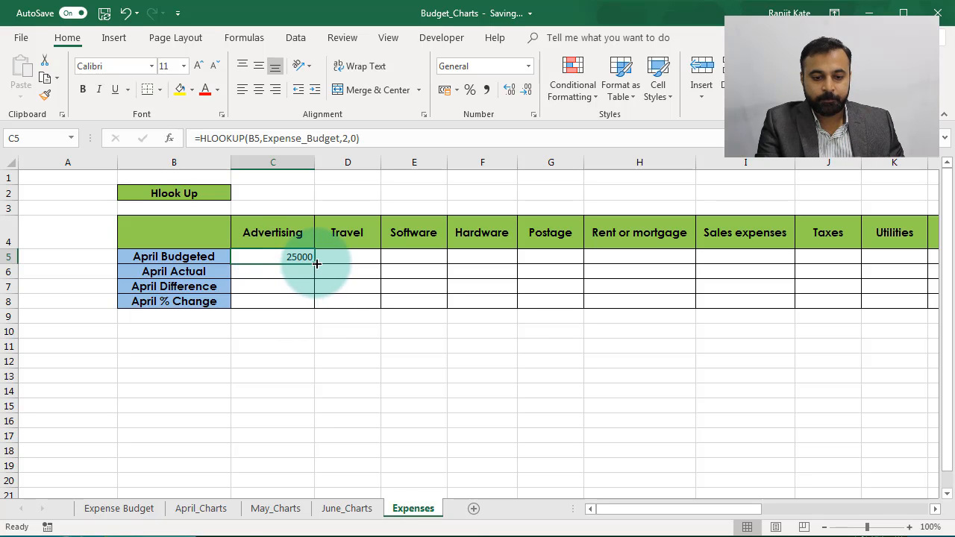
pyautogui.moveTo(316, 263); pyautogui.dragTo(316, 263)
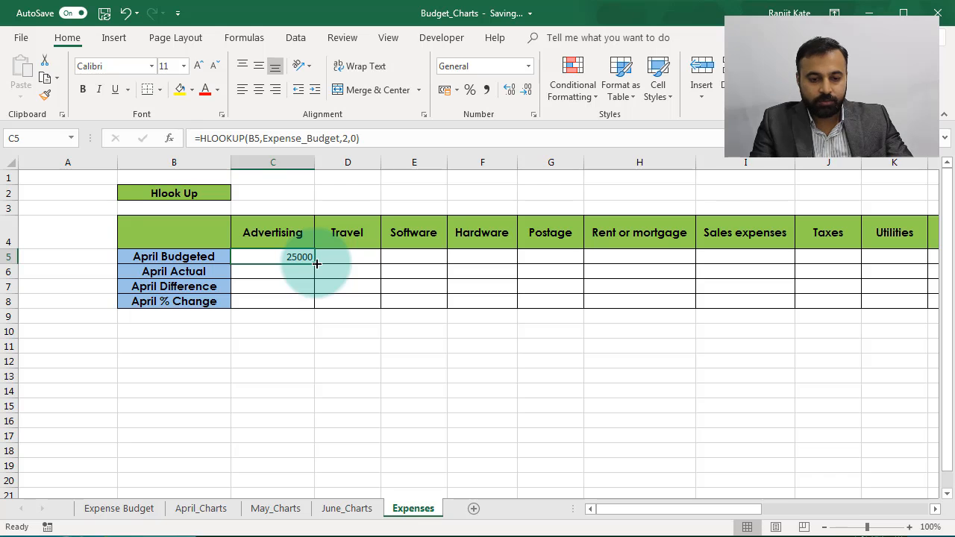
pyautogui.hotkey('ctrl', 'shift', 'Down')
pyautogui.hotkey('shift', 'Up')
pyautogui.hotkey('shift', 'Up')
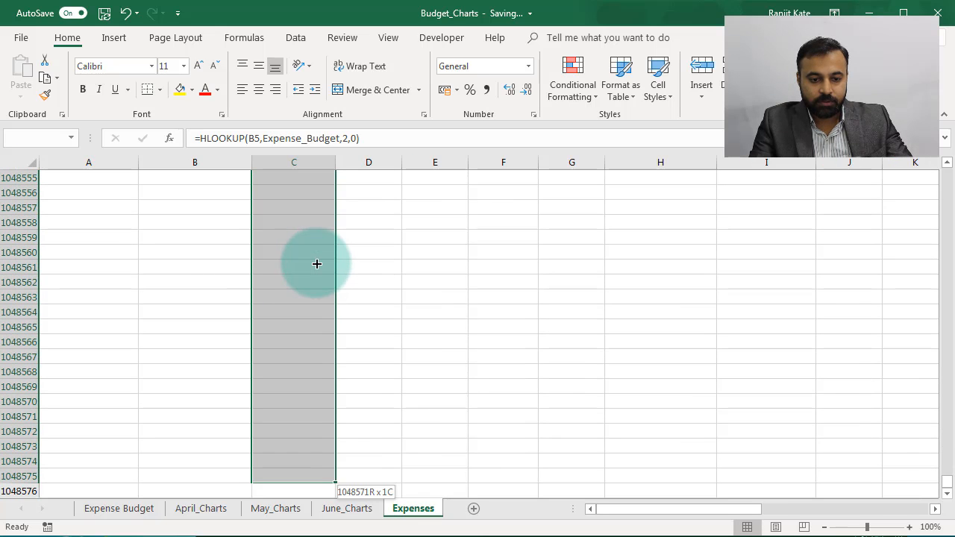
pyautogui.hotkey('ctrl', 'shift', 'Up')
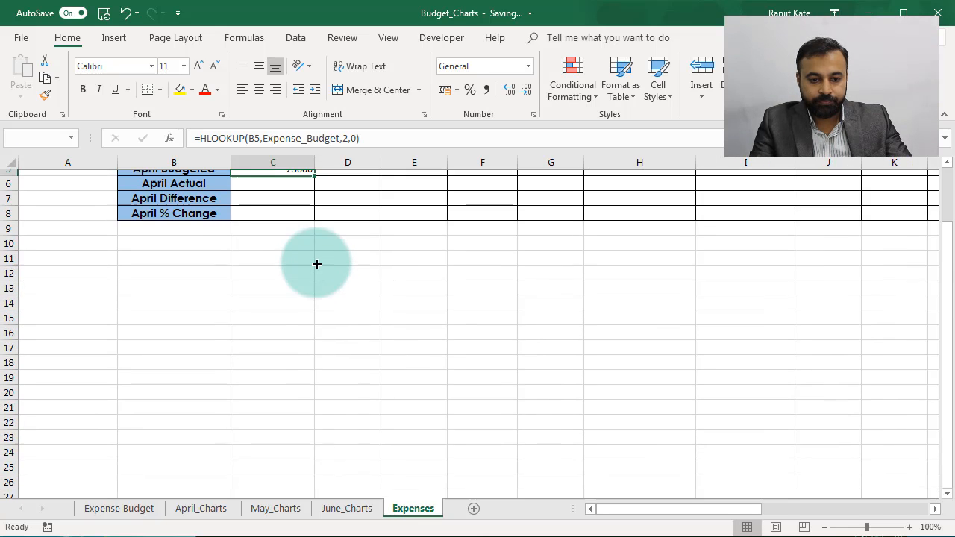
# Fill the C5 HLOOKUP formula into the April Actual, April Difference and April % Change cells for Advertising (C6:C8)
pyautogui.hotkey('shift', 'Down')
pyautogui.hotkey('shift', 'Down')
pyautogui.hotkey('shift', 'Down')
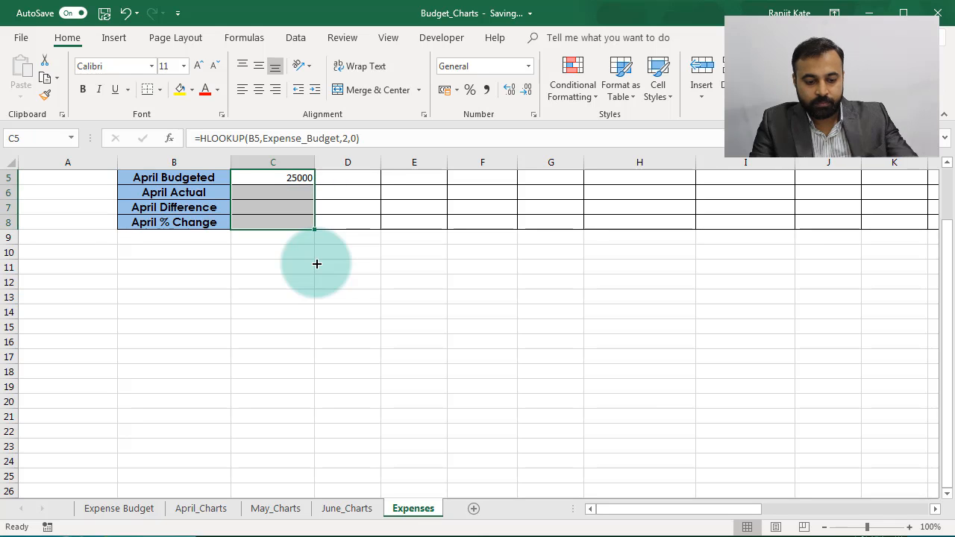
pyautogui.press('F2')
pyautogui.hotkey('ctrl', 'Return')
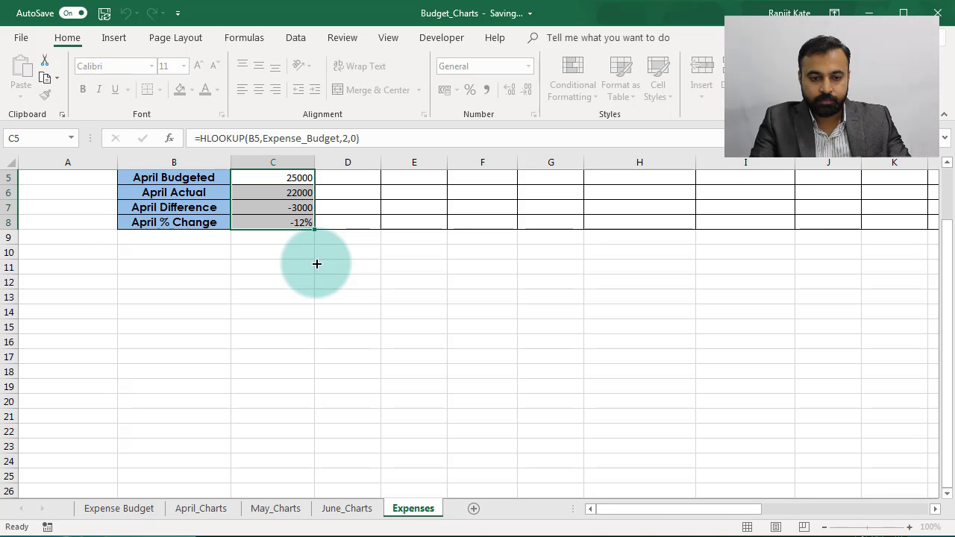
# Select the April Budgeted cell for Advertising (C5) to inspect its formula
pyautogui.moveTo(945, 261); pyautogui.dragTo(943, 237)
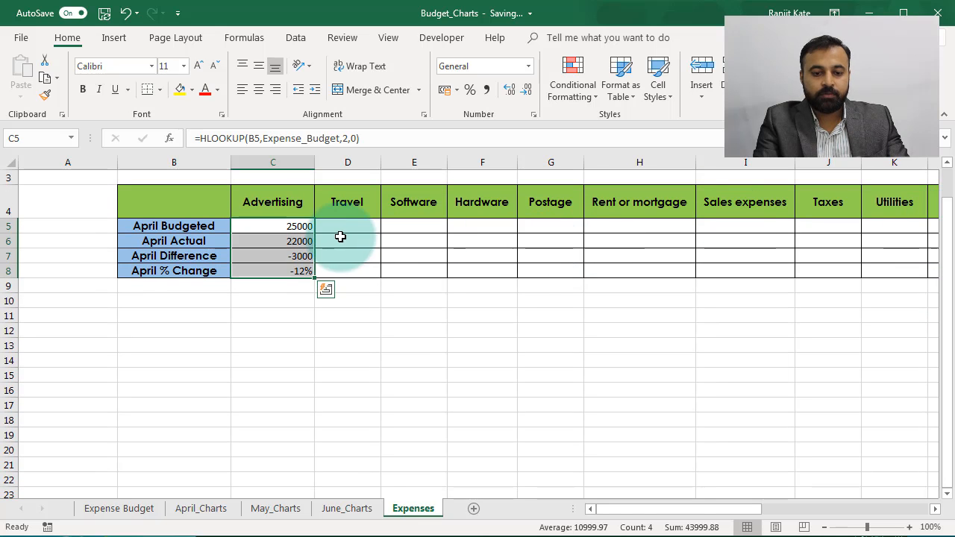
pyautogui.moveTo(277, 228); pyautogui.dragTo(278, 231)
pyautogui.click(278, 231)
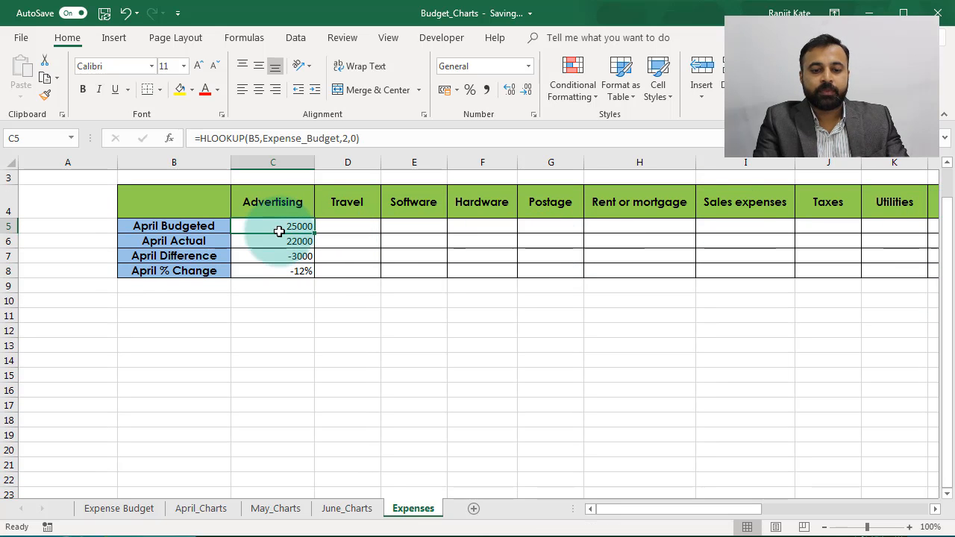